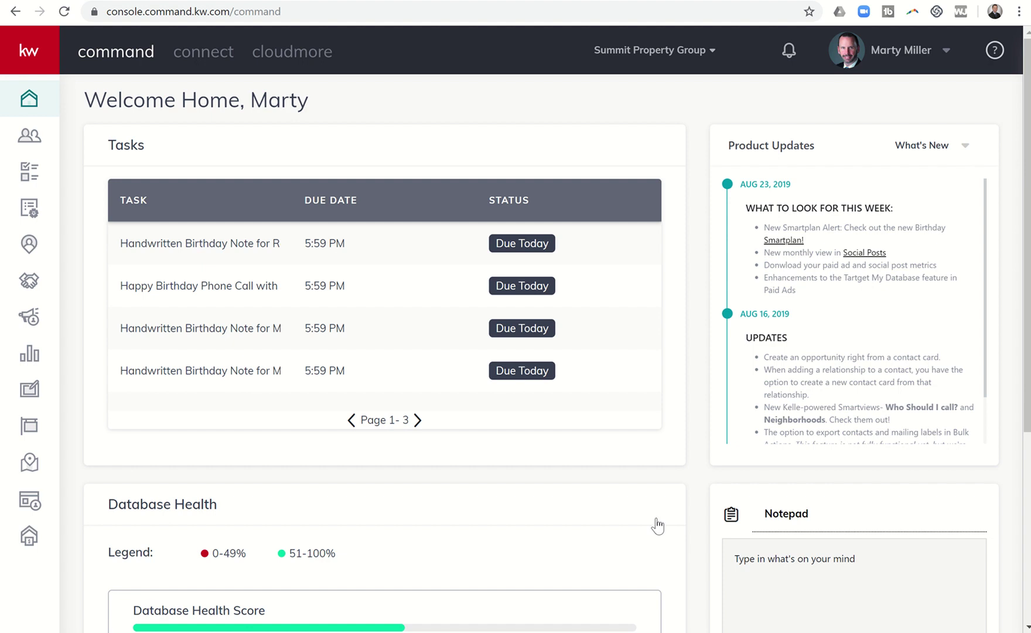
# Step: Open the third 'Handwritten Birthday Note' task, due 09/02/2019 at 5:59 pm, from the dashboard
pyautogui.click(144, 334)
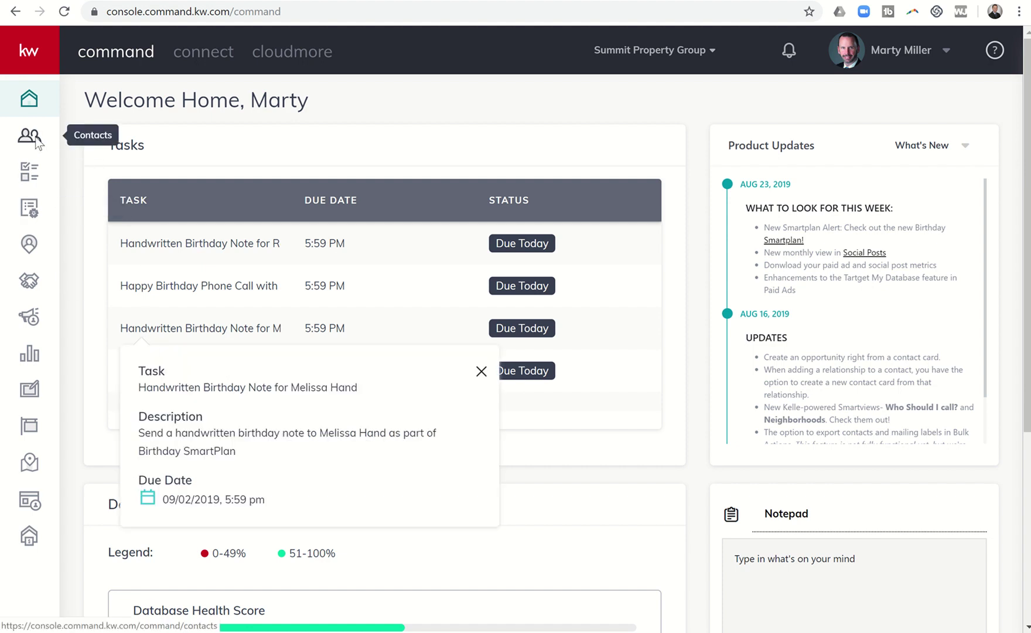
# Step: Go through Contacts and Opportunities to the Buyers: Cultivate opportunity board
pyautogui.click(34, 140)
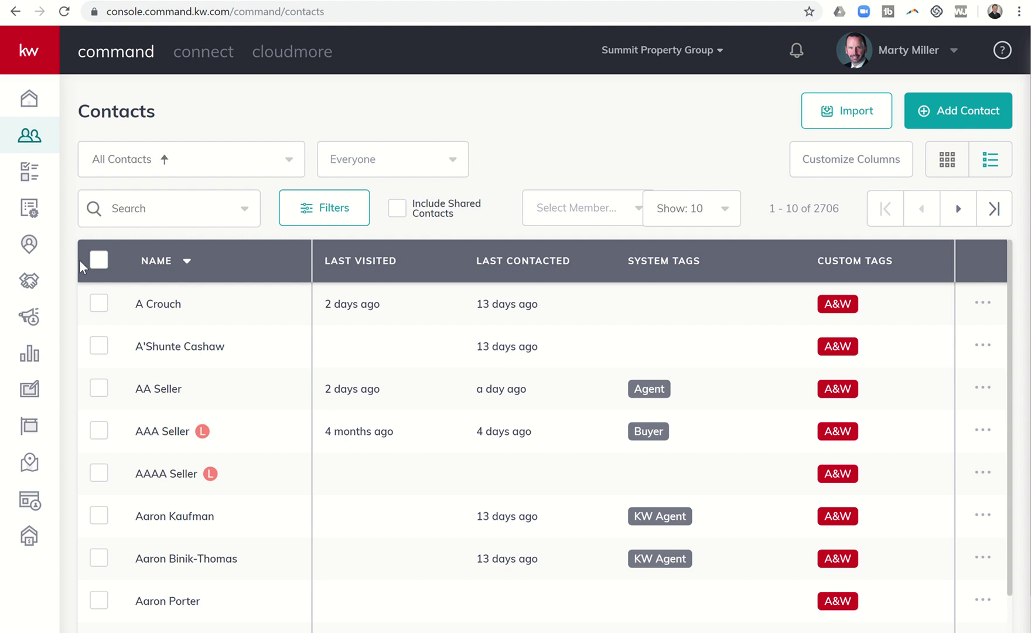
pyautogui.click(31, 286)
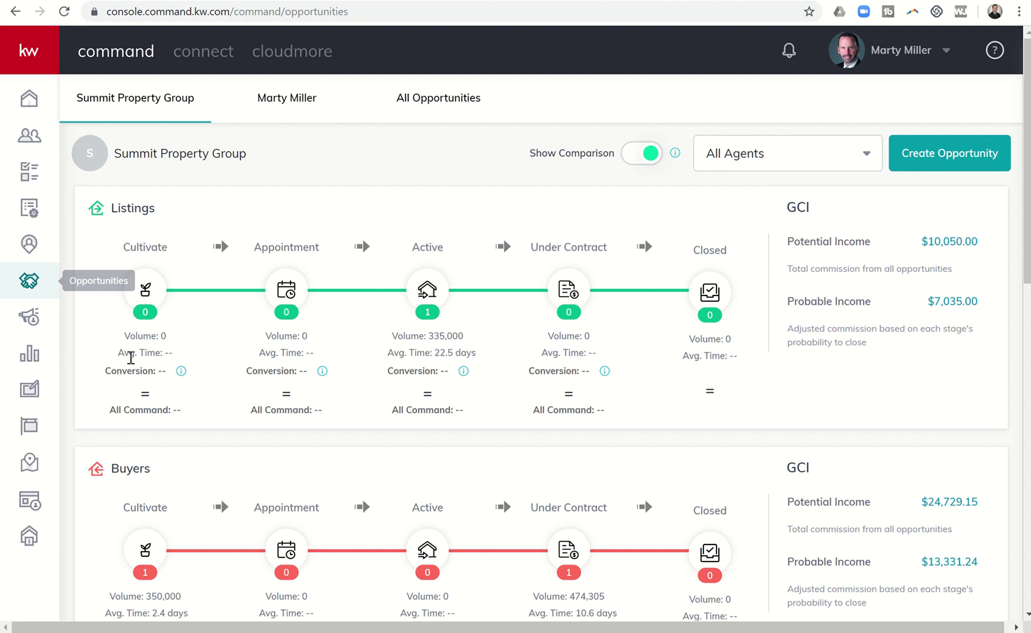
pyautogui.click(149, 510)
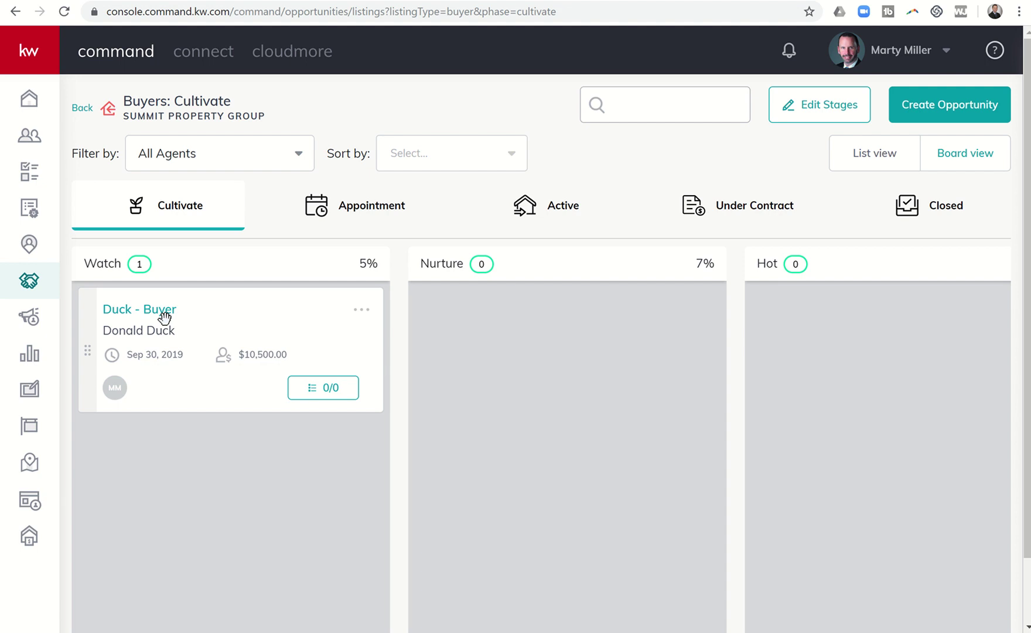
# Step: Open the Duck - Buyer opportunity and view its accepted $350,000.00 offer on 123 Main Street
pyautogui.click(145, 308)
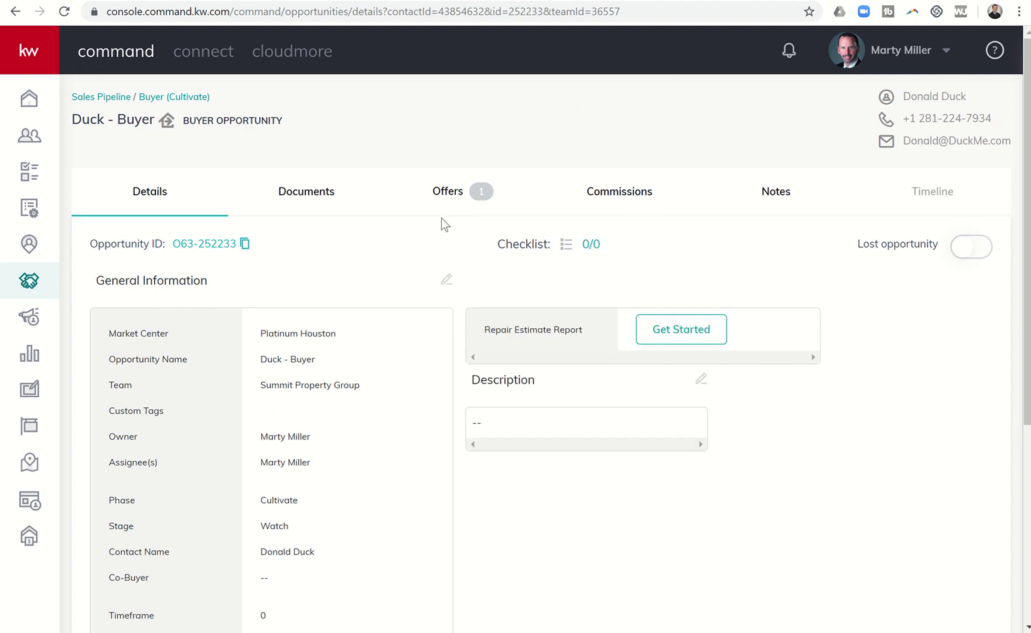
pyautogui.click(465, 196)
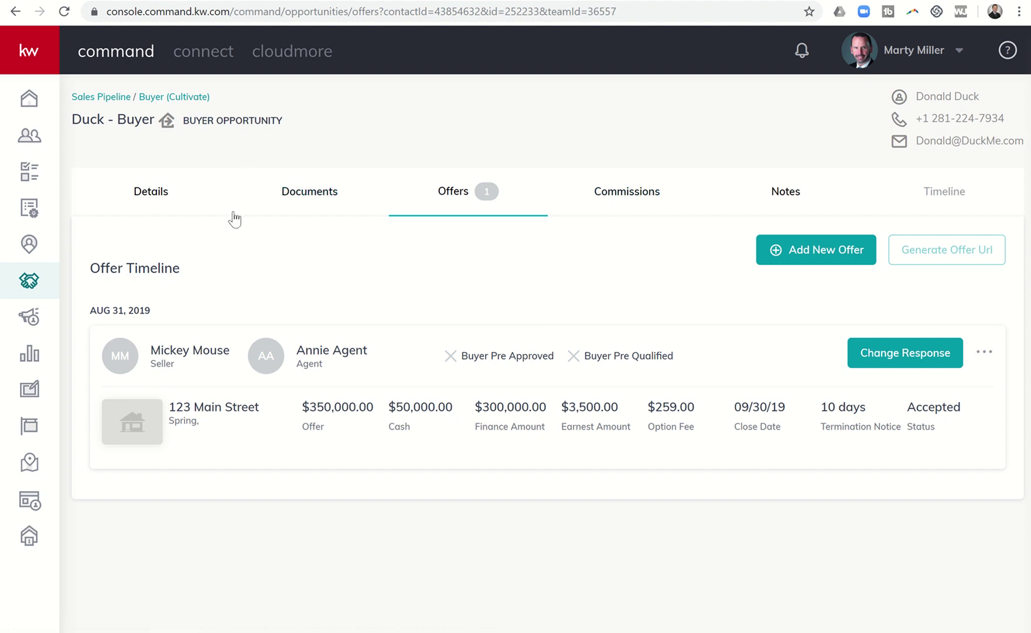
# Step: Show the Commissions tab down to the Deductions section and the $6,400.00 check amount
pyautogui.click(625, 198)
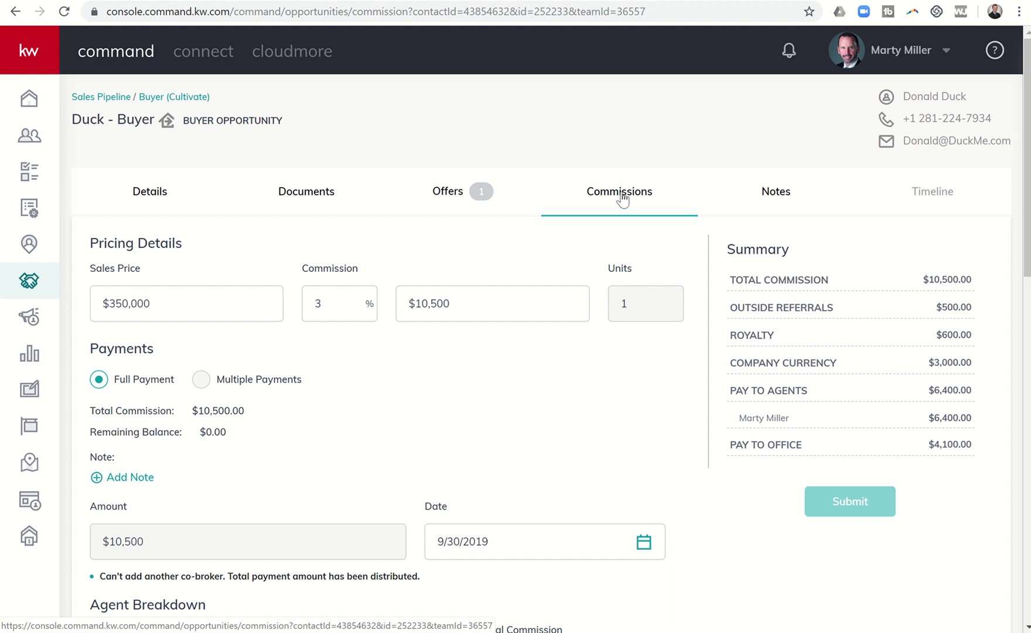
pyautogui.scroll(-2, 489, 280)
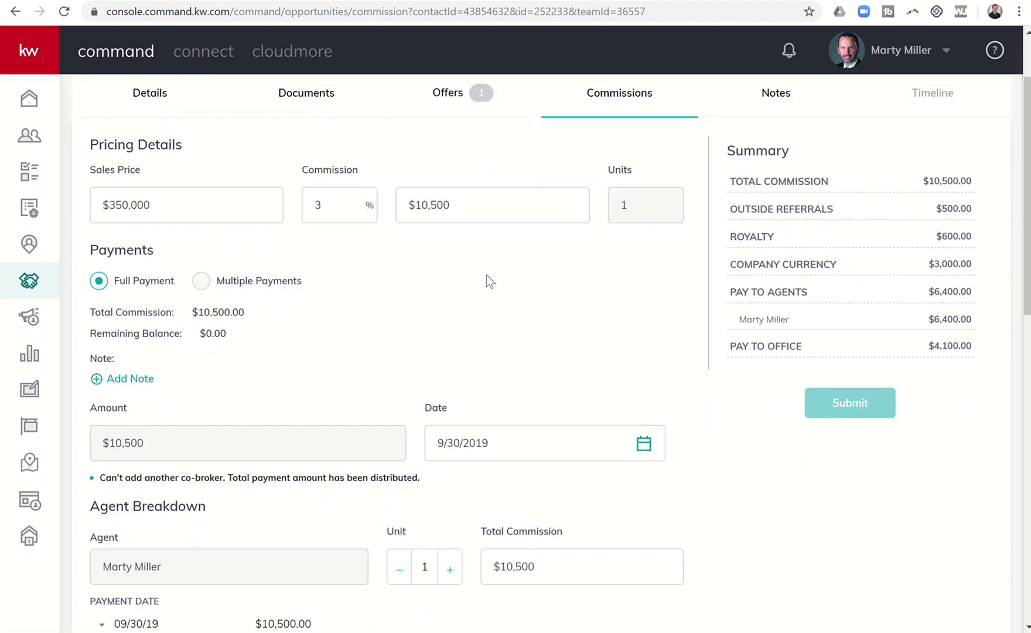
pyautogui.scroll(-7, 486, 274)
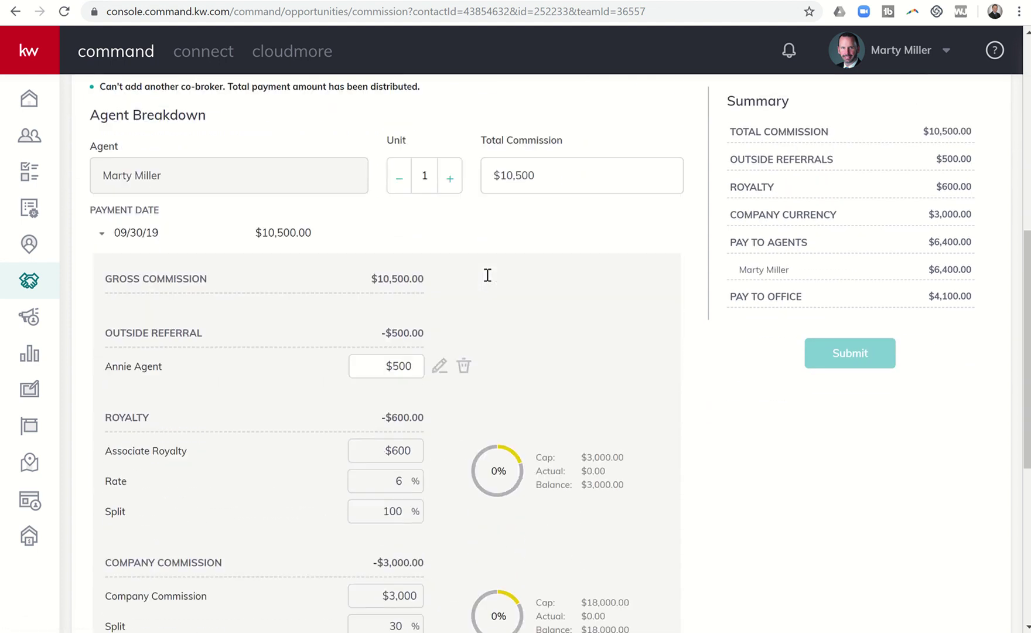
pyautogui.scroll(-7, 486, 275)
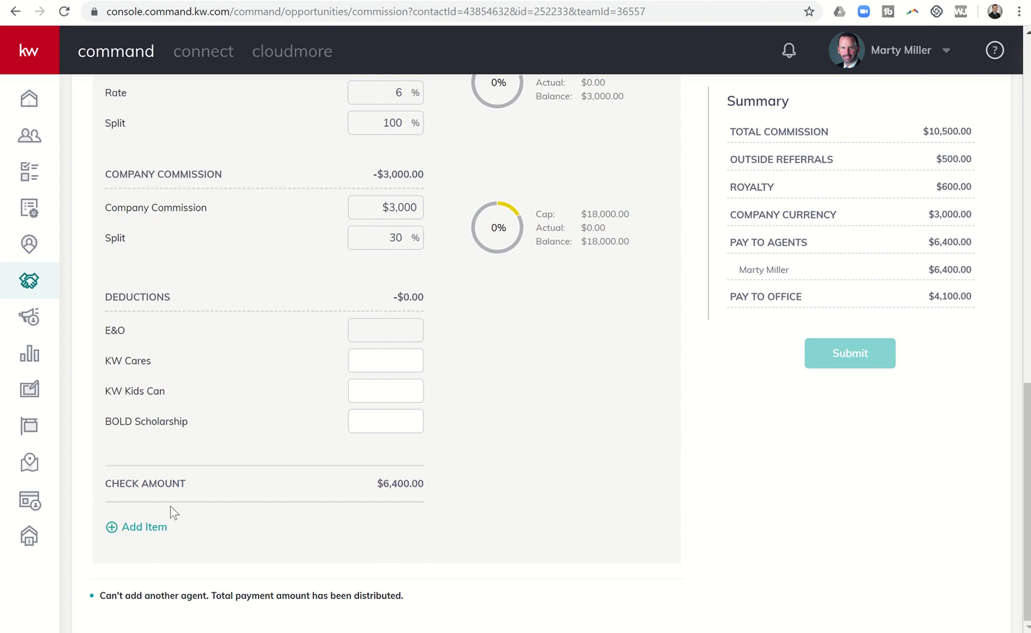
# Step: Start a new Inside Referral item of $2,625 and pick the referring agent by name
pyautogui.click(141, 528)
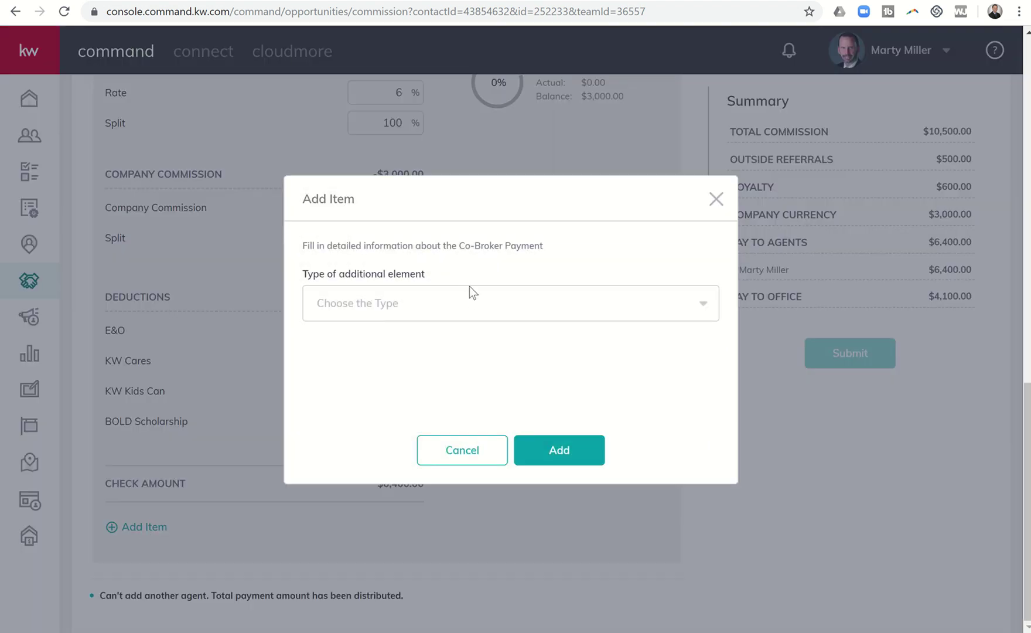
pyautogui.click(471, 296)
pyautogui.scroll(-2, 476, 406)
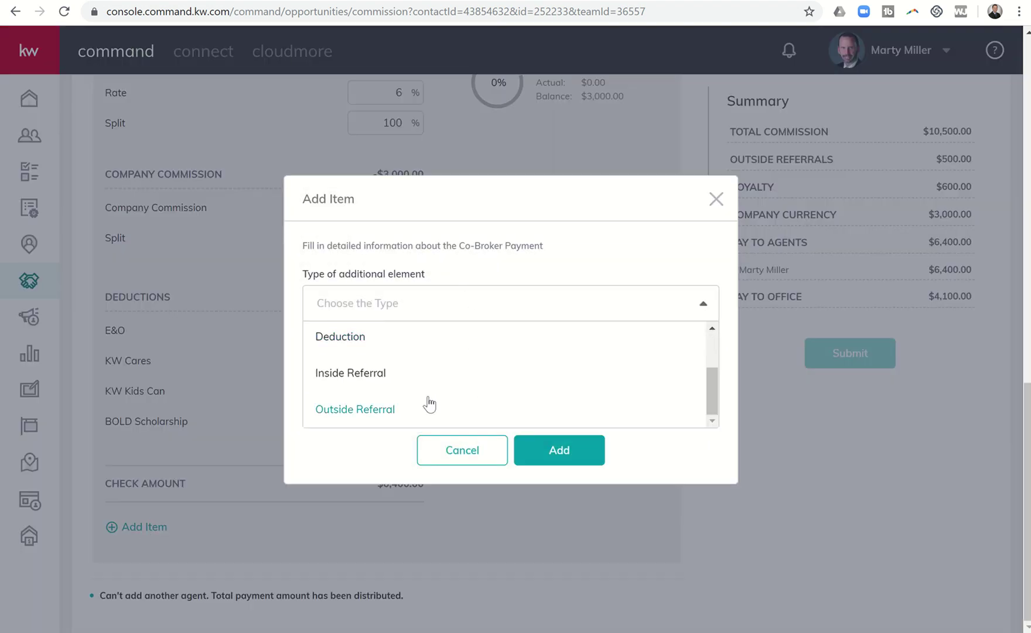
pyautogui.click(365, 375)
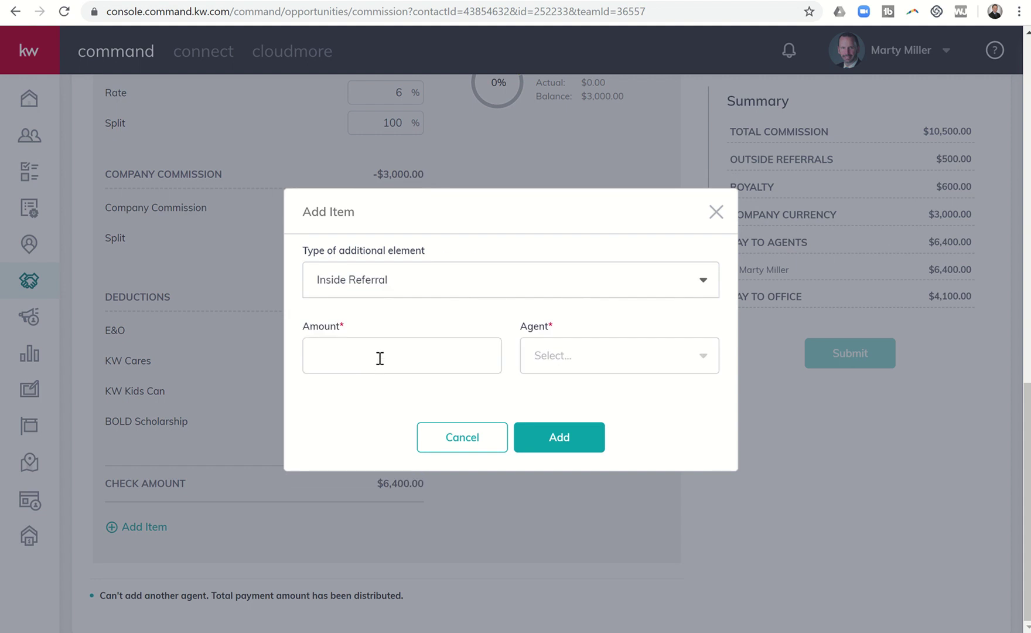
pyautogui.click(379, 358)
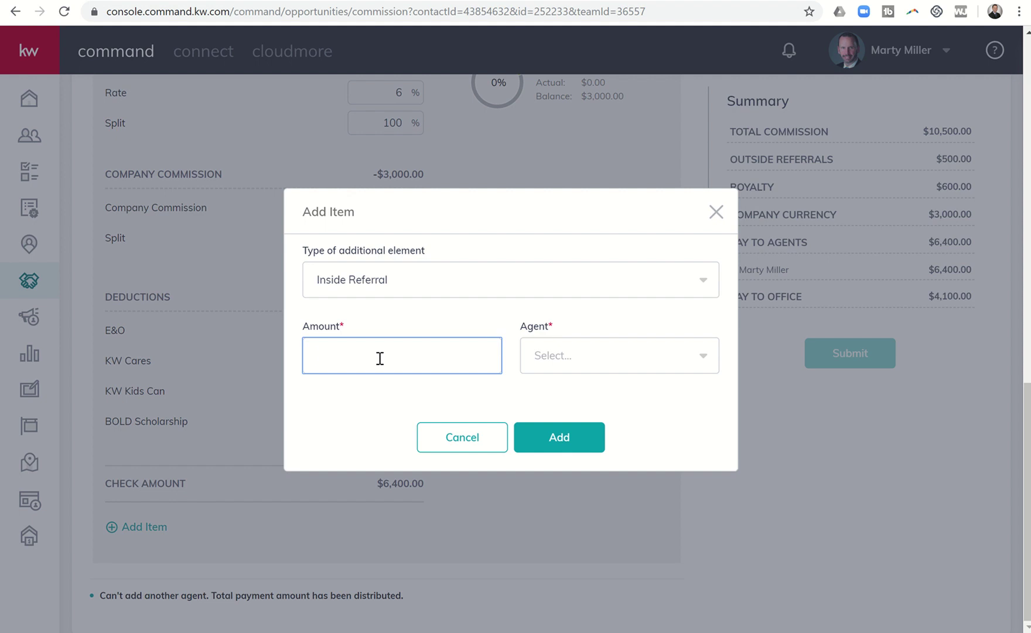
pyautogui.write('2625')
pyautogui.click(565, 361)
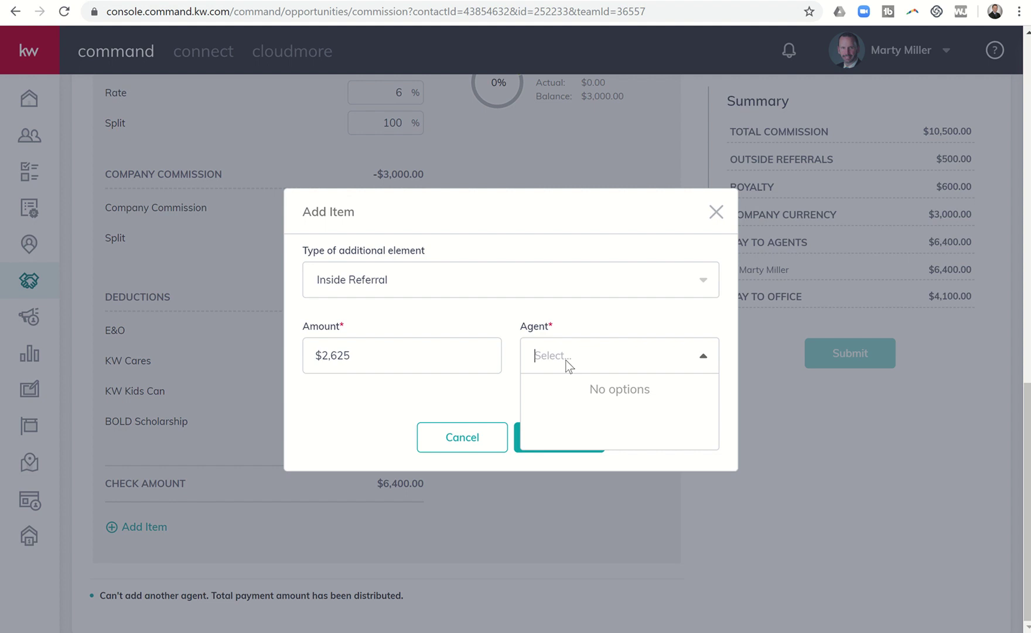
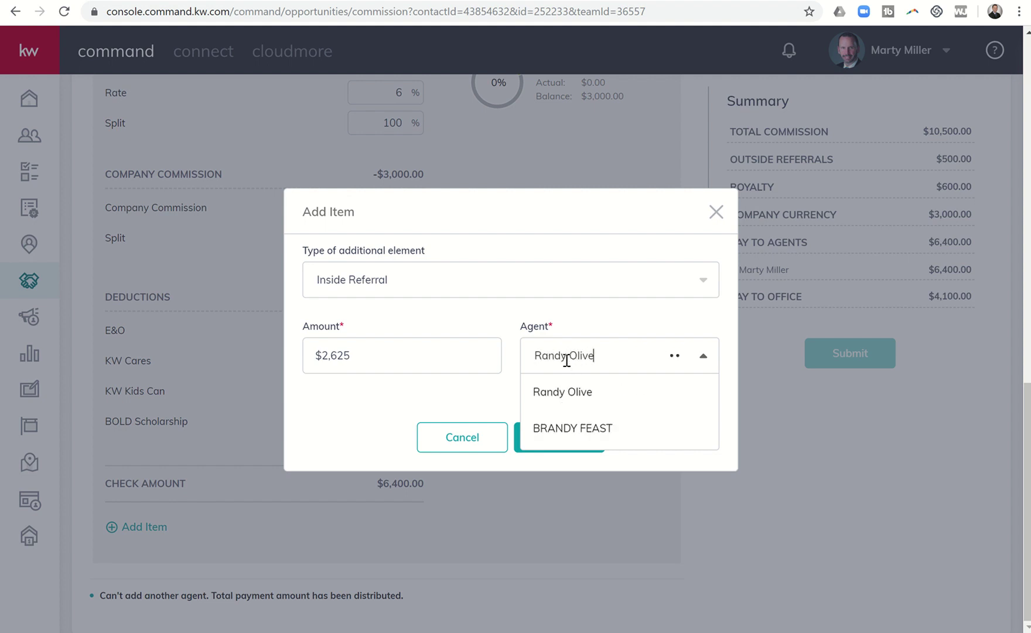
pyautogui.click(558, 391)
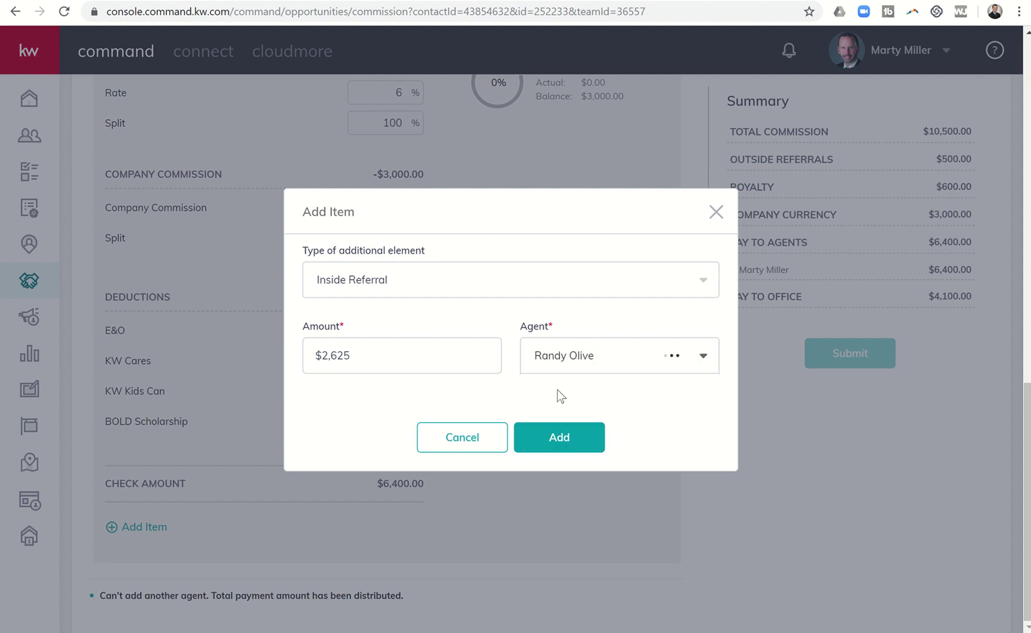
# Step: Add the $2,625 inside referral to the breakdown, dropping the check amount to $3,775.00
pyautogui.click(549, 444)
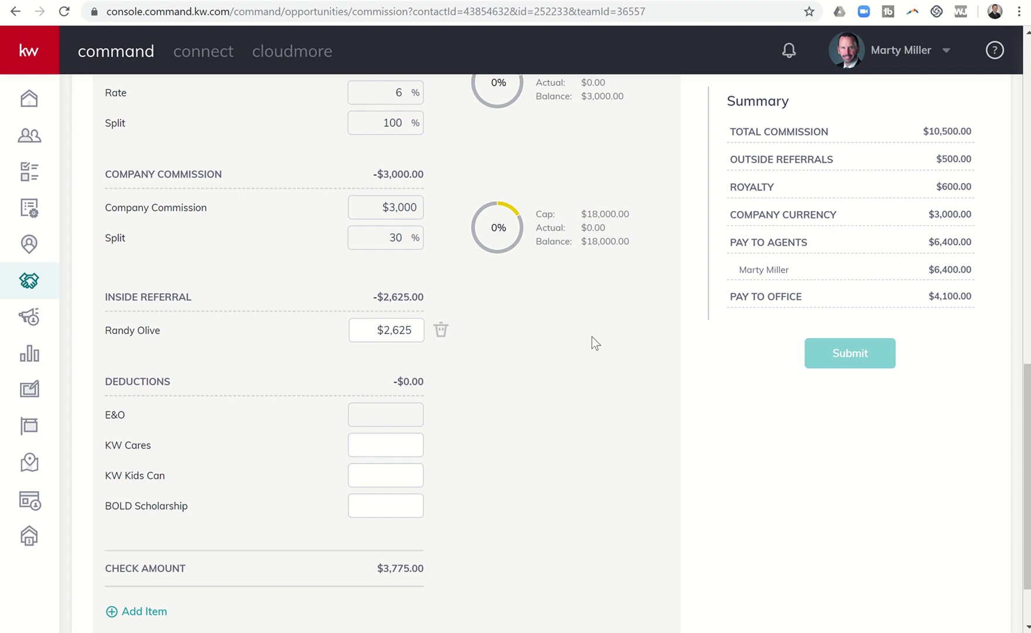
pyautogui.scroll(-2, 553, 408)
pyautogui.scroll(10, 553, 408)
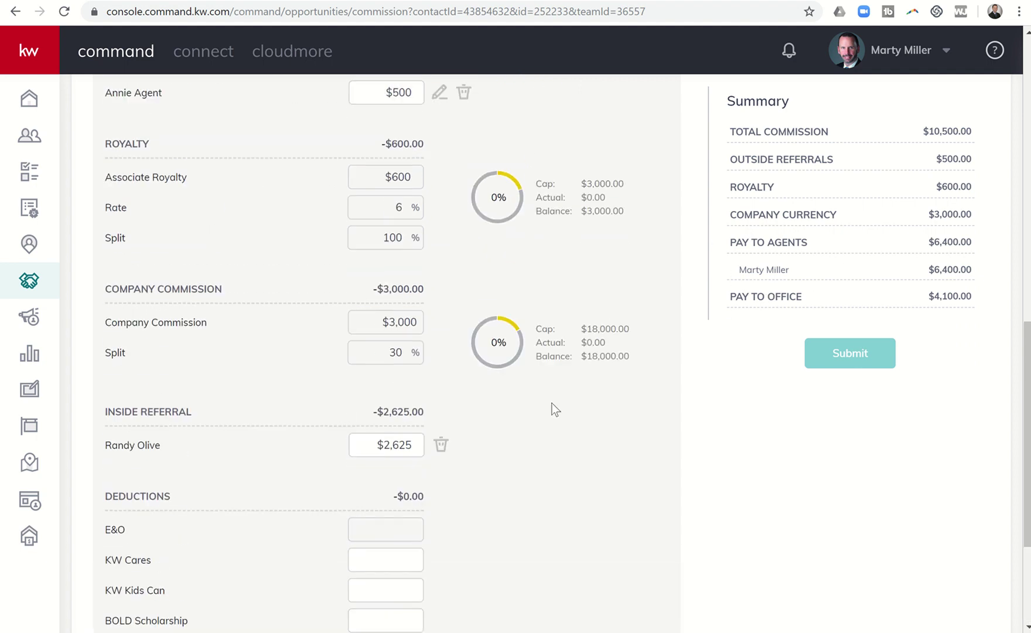
pyautogui.scroll(3, 553, 408)
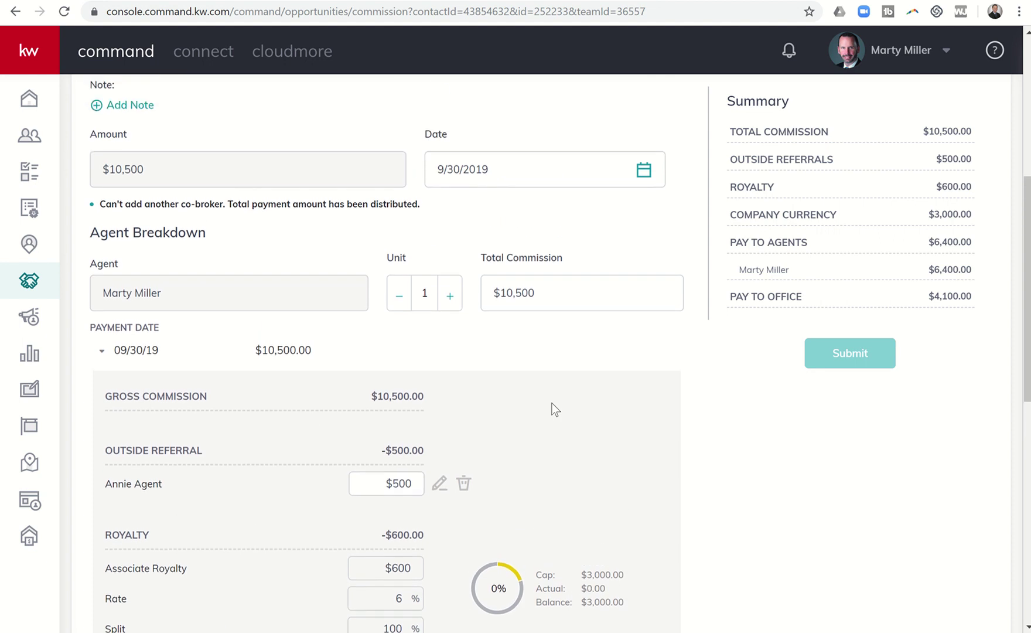
pyautogui.scroll(3, 553, 405)
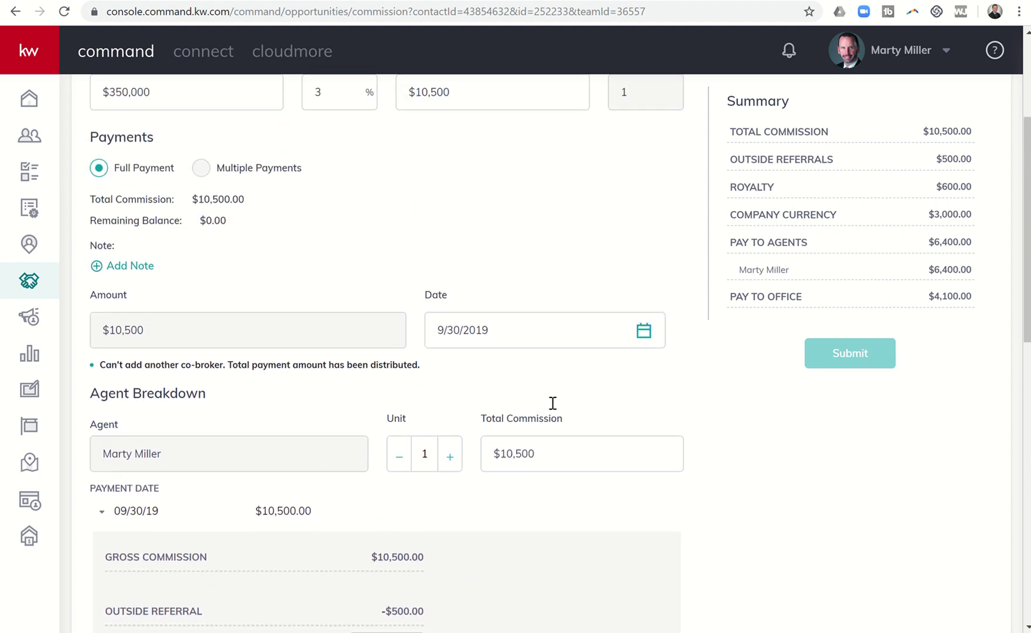
pyautogui.scroll(-6, 553, 409)
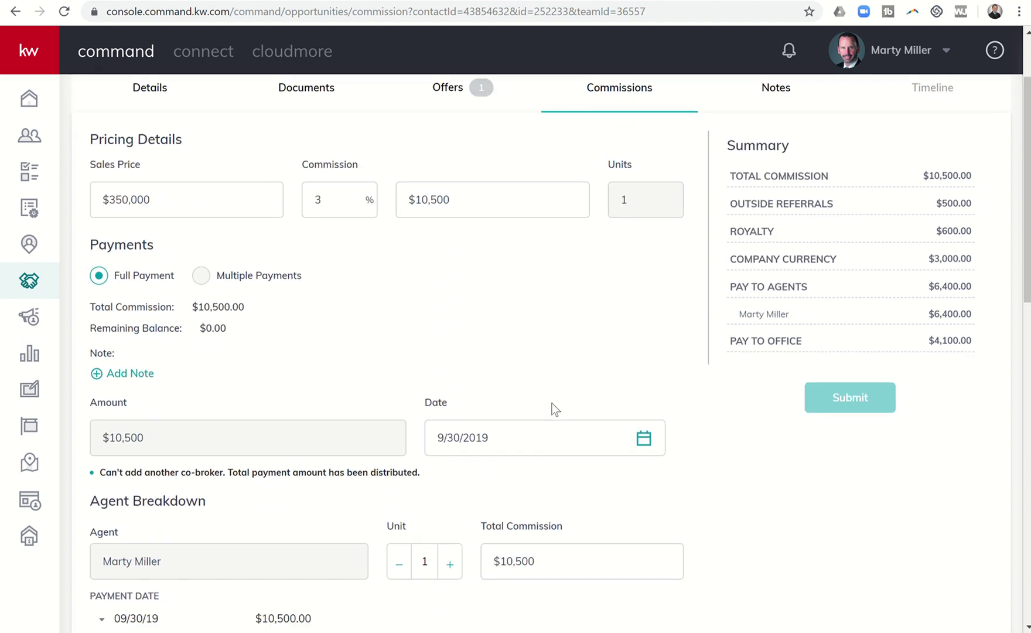
pyautogui.scroll(-8, 553, 408)
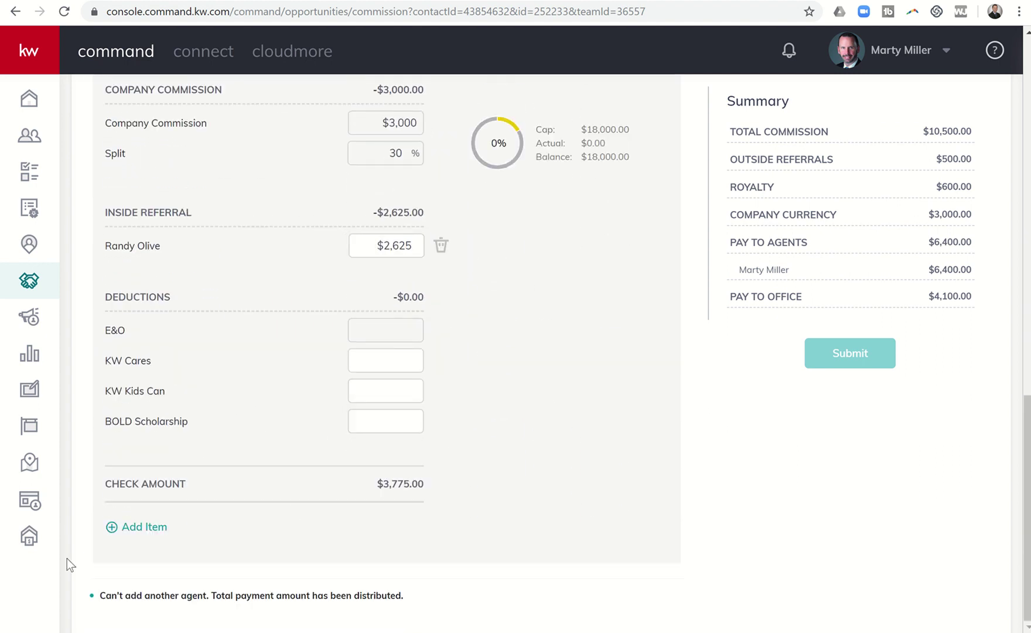
# Step: Fill in a second Inside Referral item of 2625, assigned to another agent found by name
pyautogui.click(124, 529)
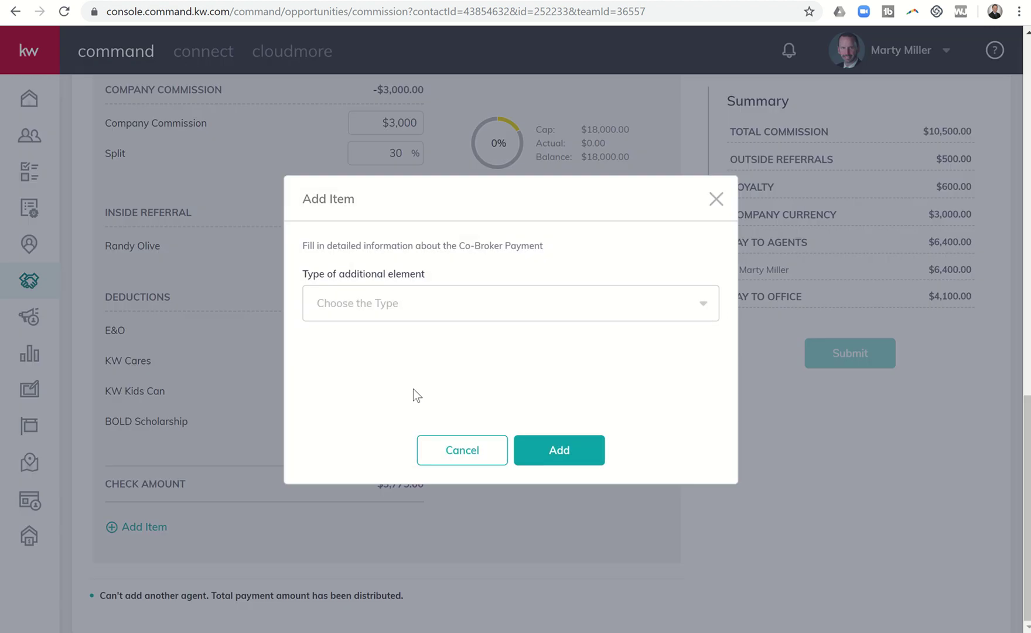
pyautogui.click(494, 306)
pyautogui.scroll(-2, 461, 388)
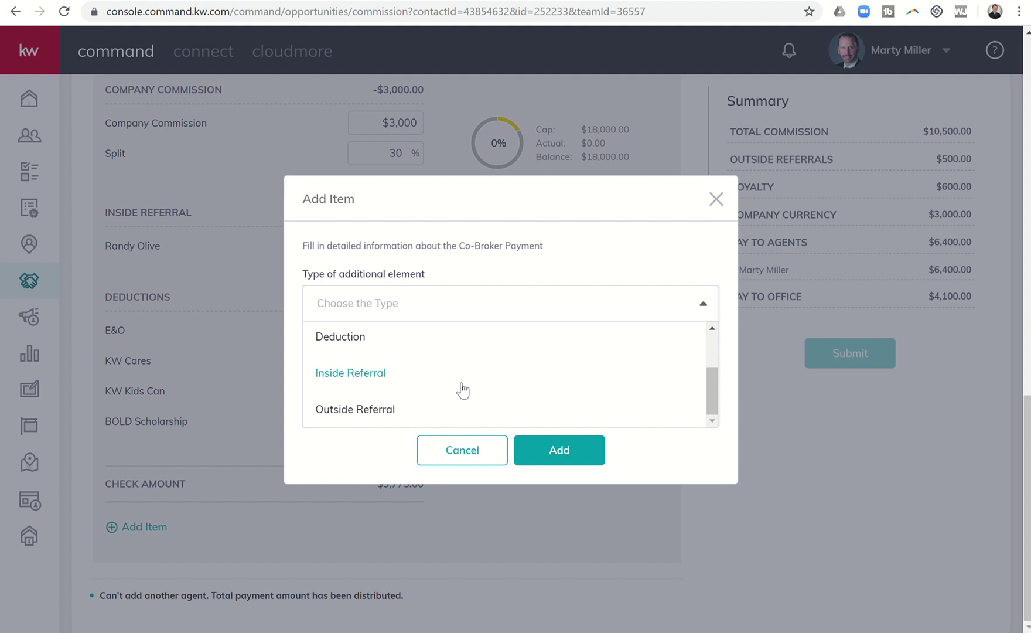
pyautogui.click(384, 390)
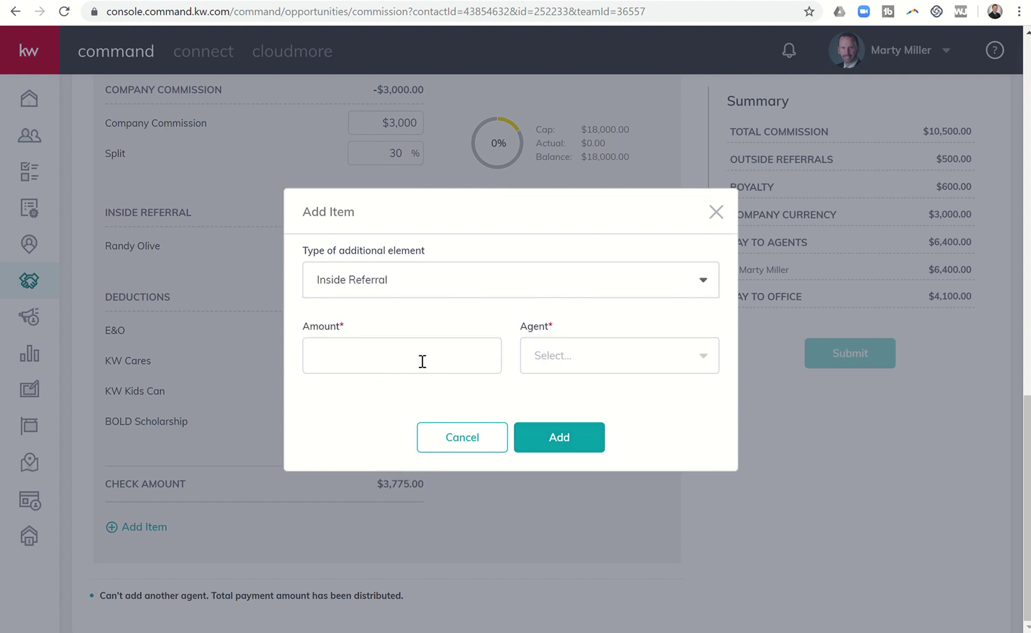
pyautogui.click(422, 360)
pyautogui.write('2625')
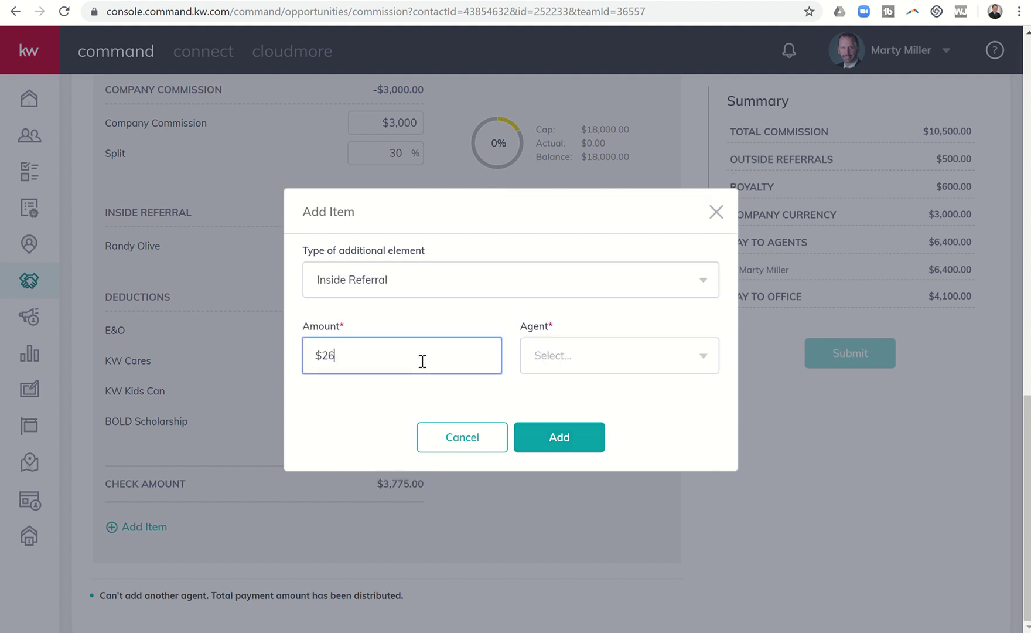
pyautogui.click(546, 359)
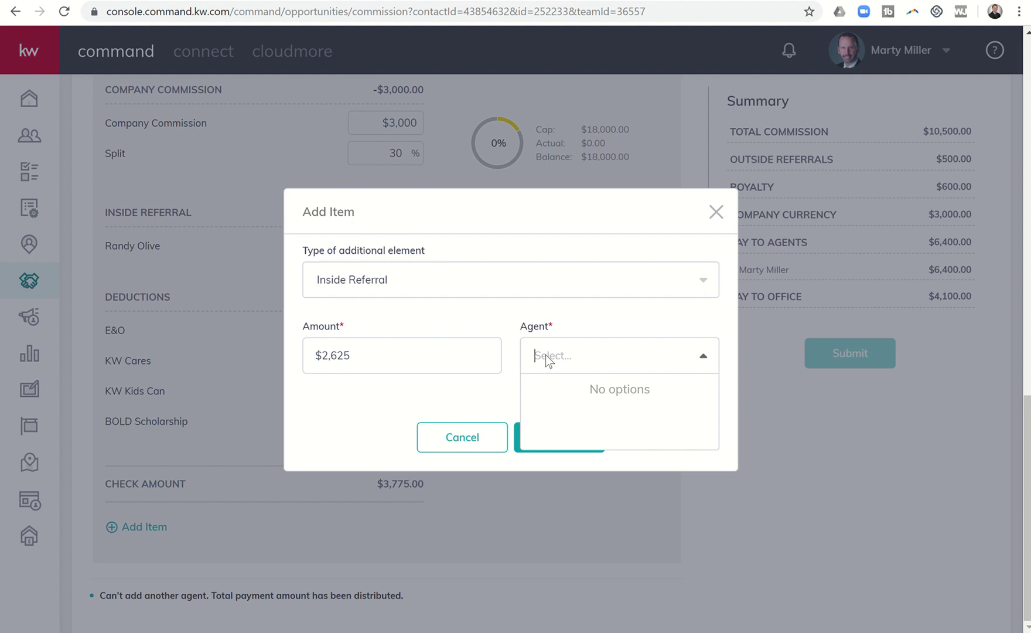
pyautogui.write('Melanie')
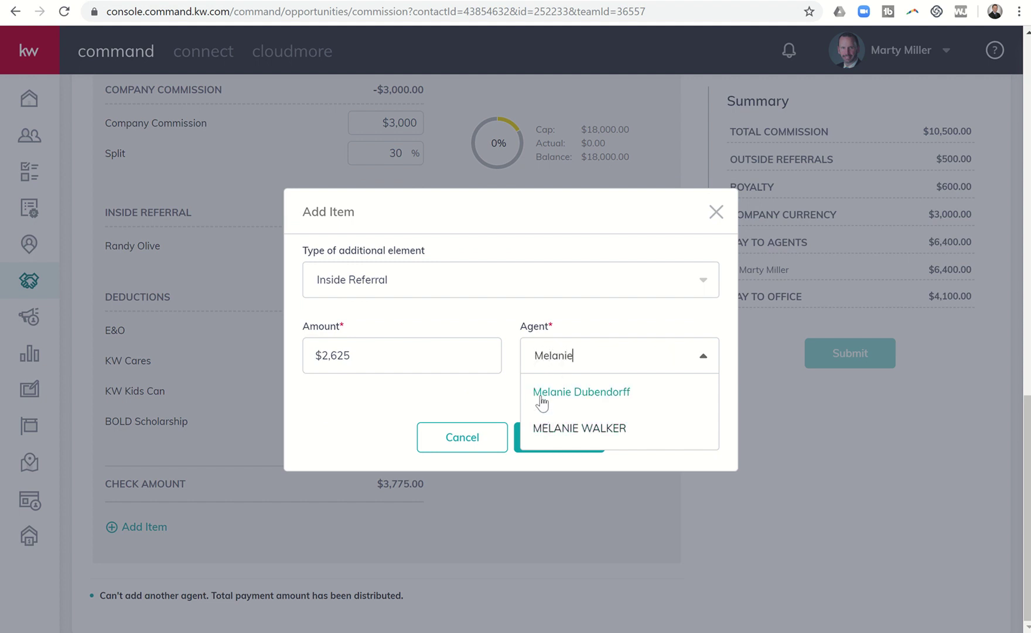
pyautogui.click(540, 394)
# Step: Confirm the item so inside referrals total $5,250.00 and the check amount is $1,150.00
pyautogui.click(559, 438)
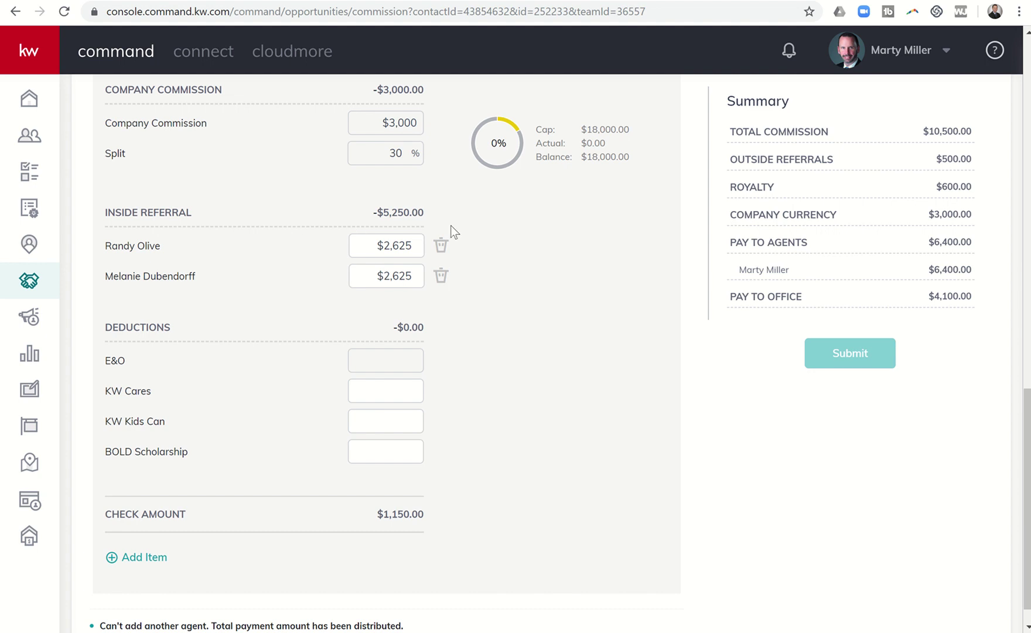
# Step: Delete the first Inside Referral row, leaving one $2,625 referral and a $3,775.00 check amount
pyautogui.click(442, 247)
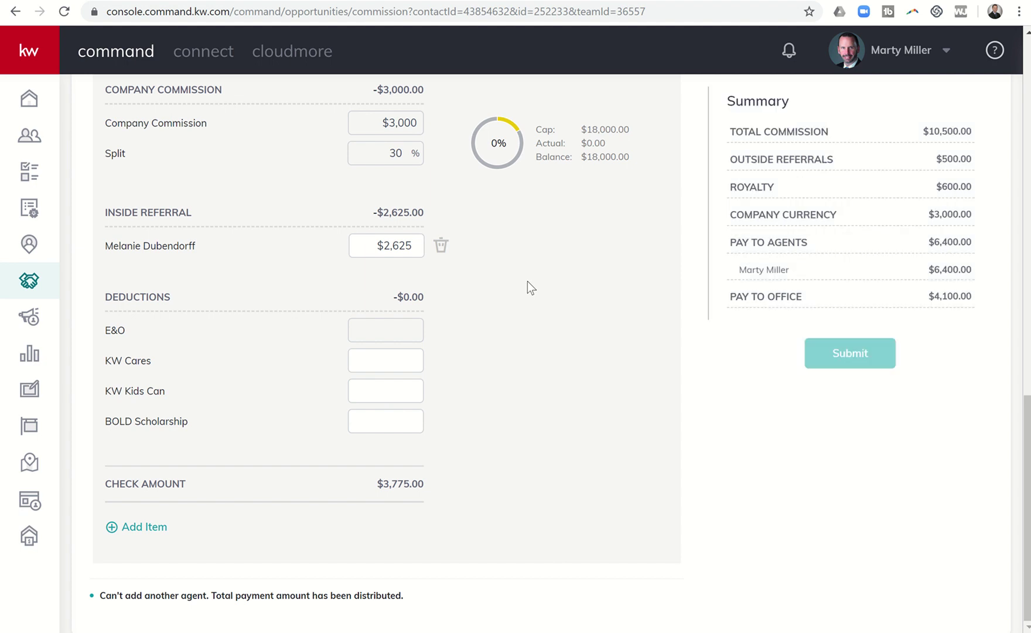
pyautogui.scroll(1, 527, 281)
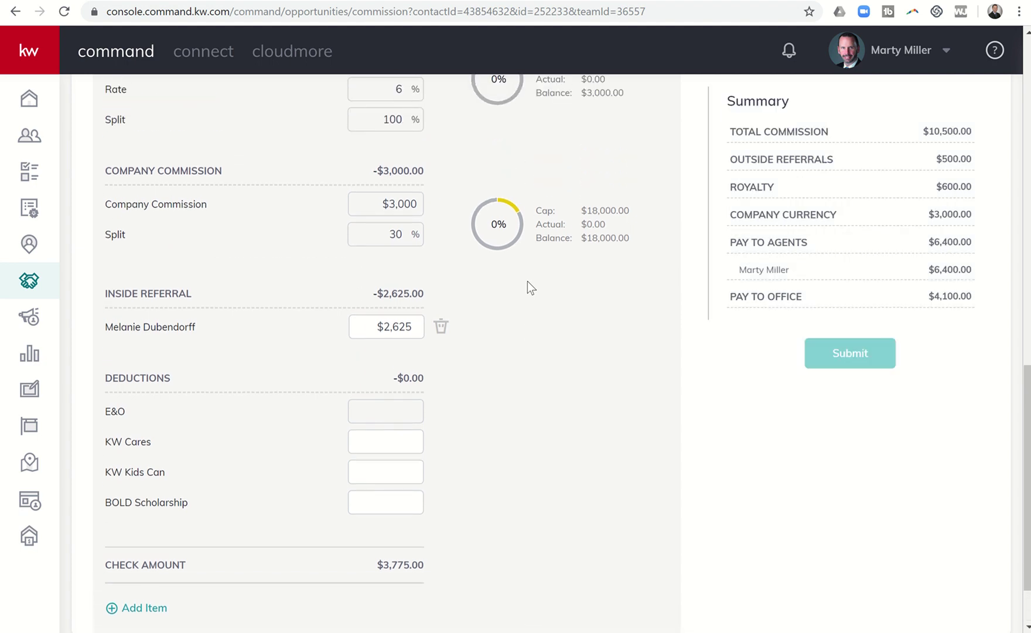
pyautogui.scroll(1, 528, 281)
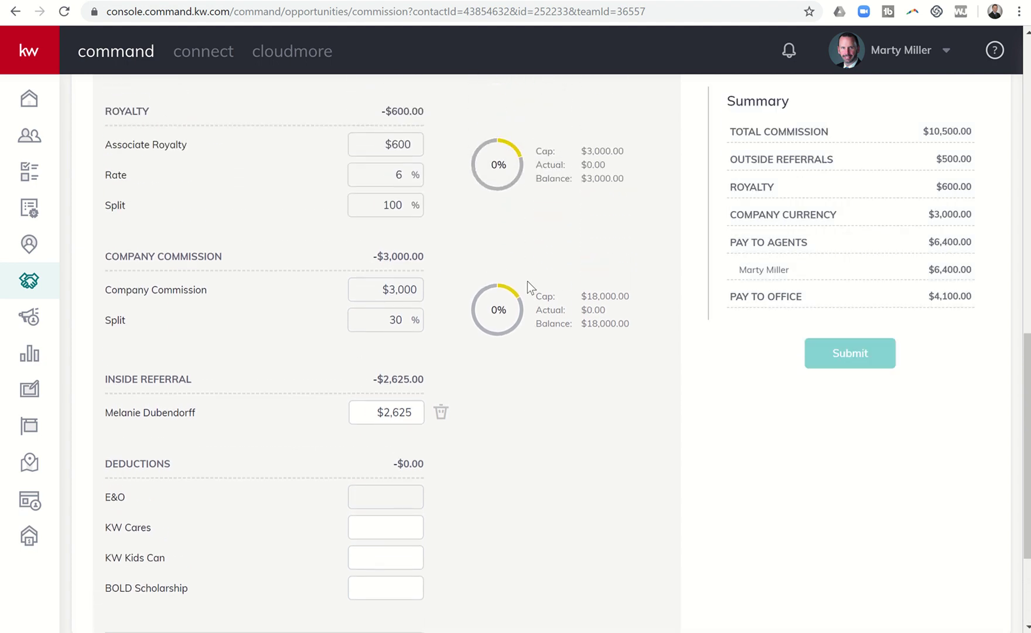
pyautogui.scroll(1, 527, 281)
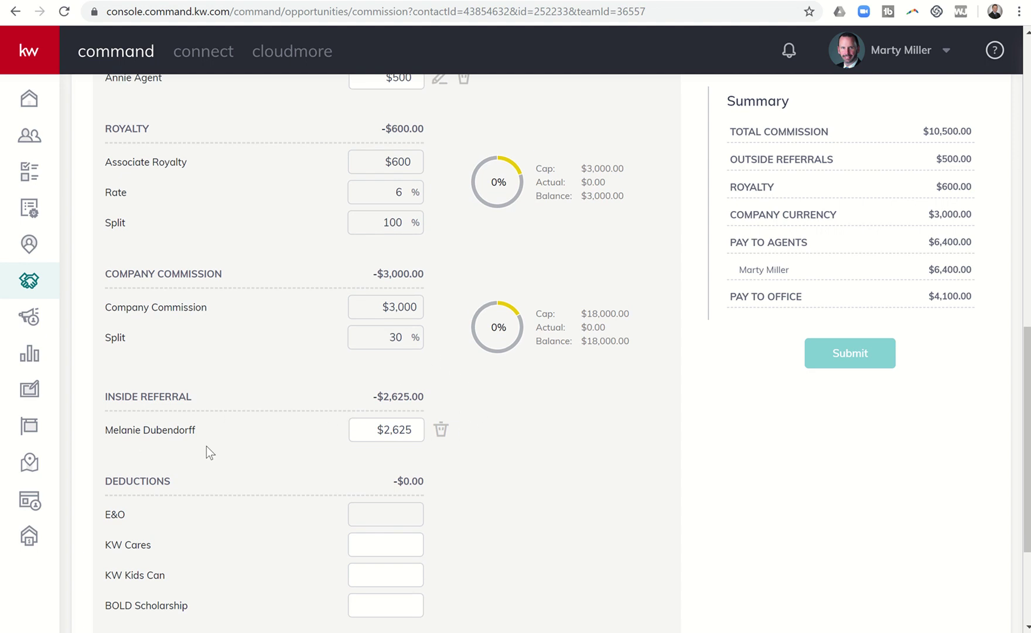
# Step: Trash the last Inside Referral row, restoring the $6,400.00 check amount, and return to the top
pyautogui.click(441, 431)
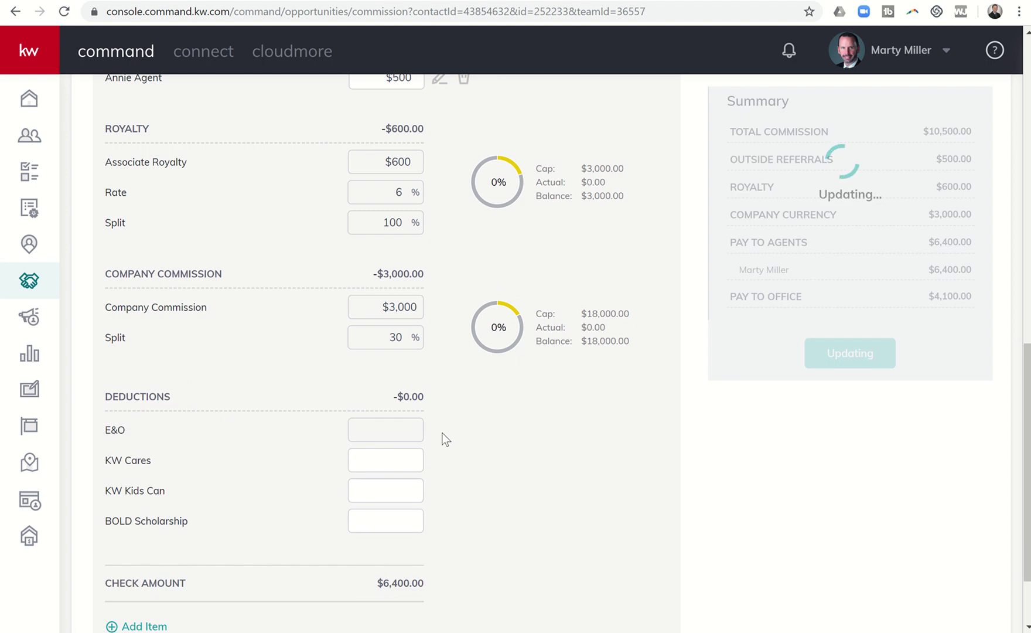
pyautogui.scroll(5, 445, 439)
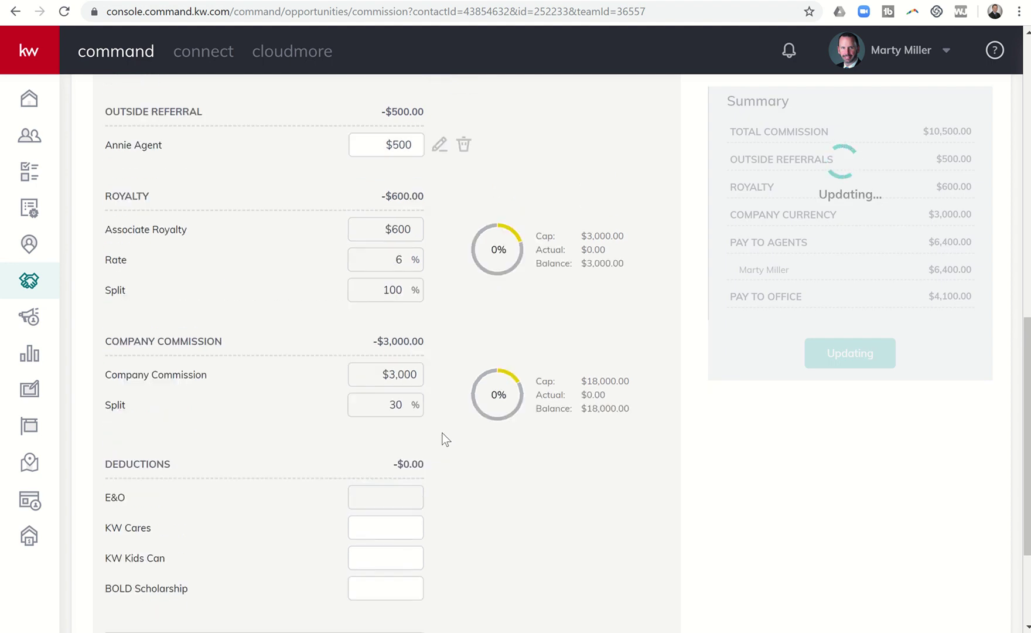
pyautogui.scroll(5, 443, 437)
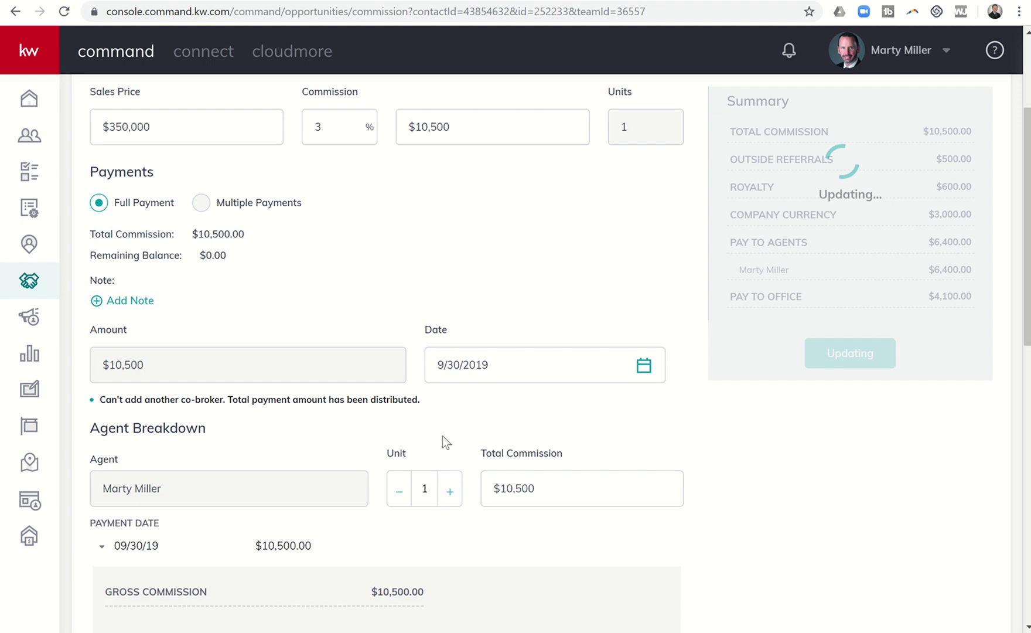
pyautogui.scroll(3, 442, 436)
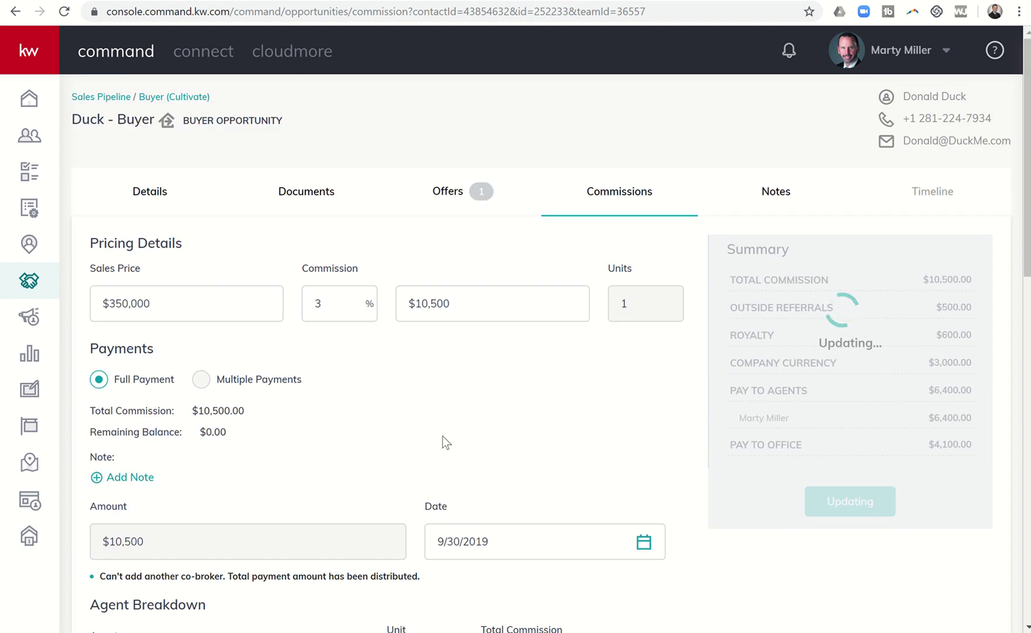